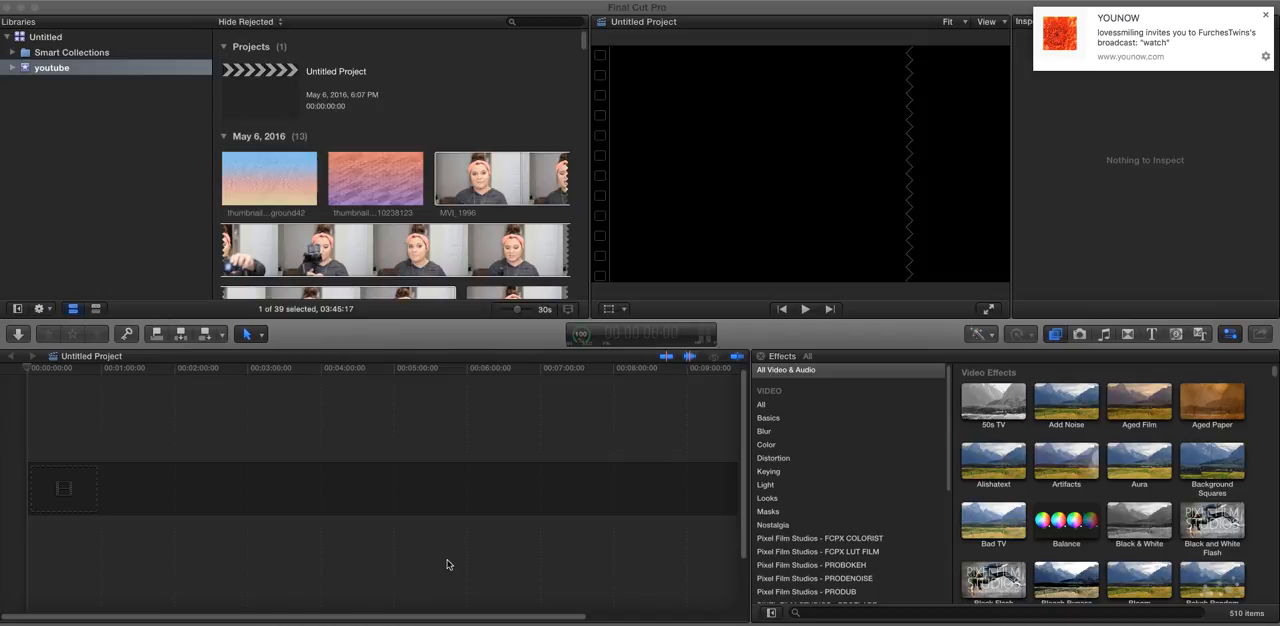
Step: Switch to Chrome and minimize it so Final Cut Pro and the Thumbnails folder show
{"action": "left_click", "coordinate": [420, 620]}
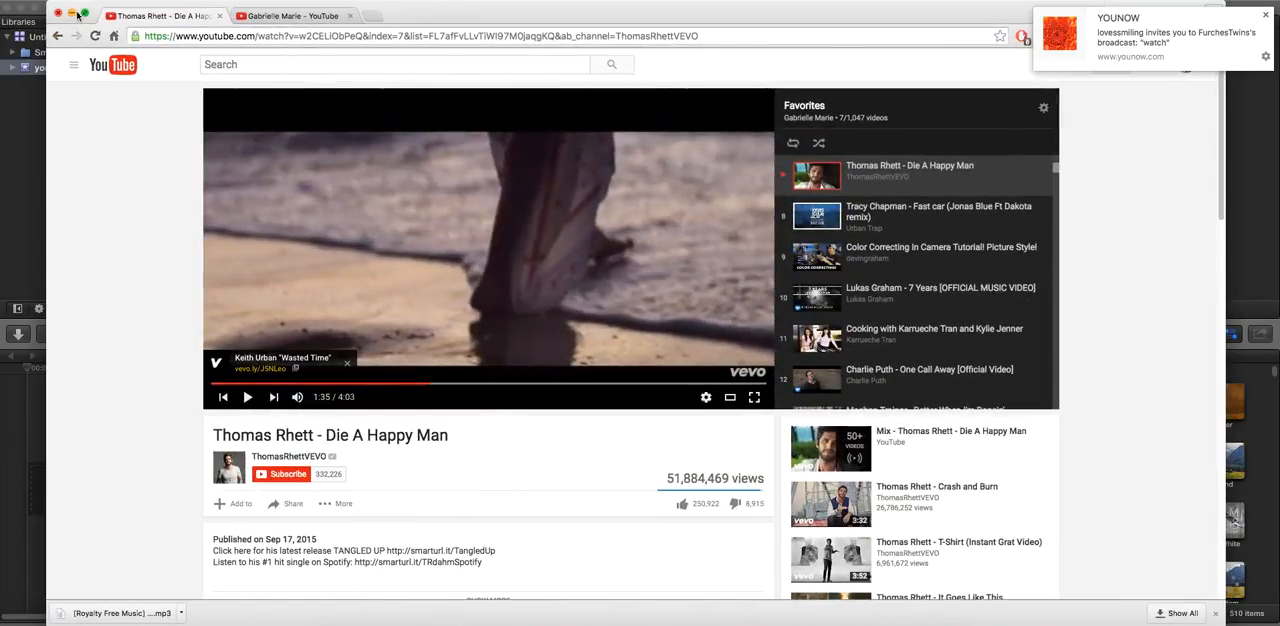
{"action": "left_click", "coordinate": [72, 14]}
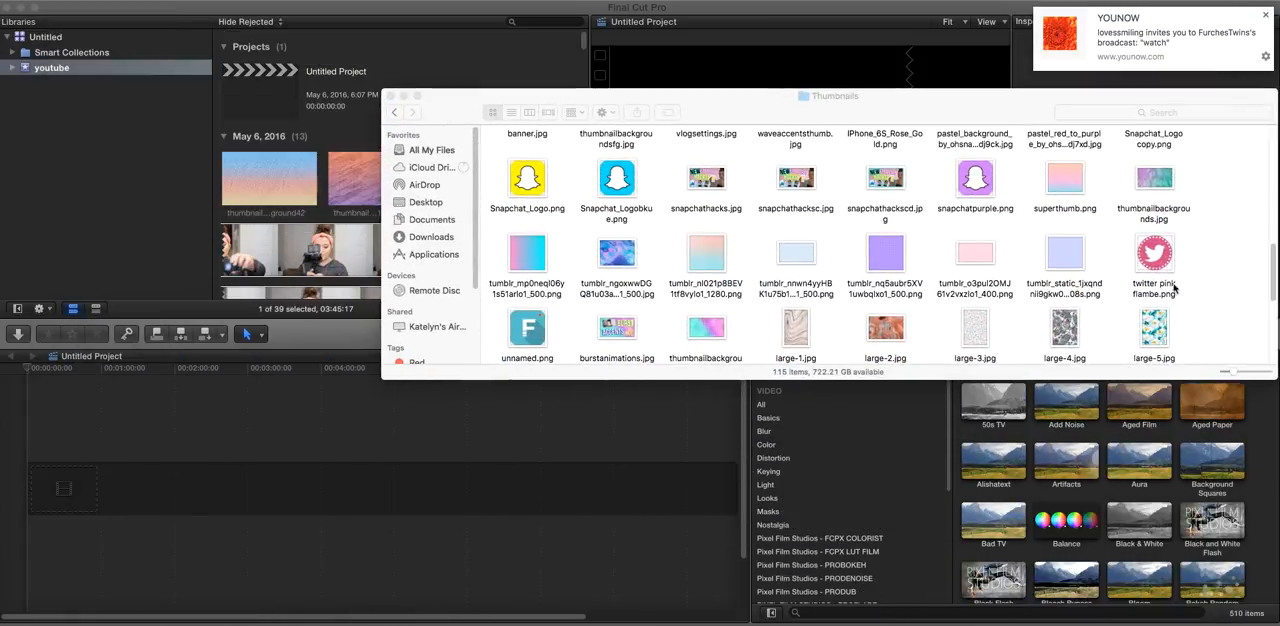
{"action": "scroll", "coordinate": [1070, 300], "scroll_direction": "down", "scroll_amount": 5}
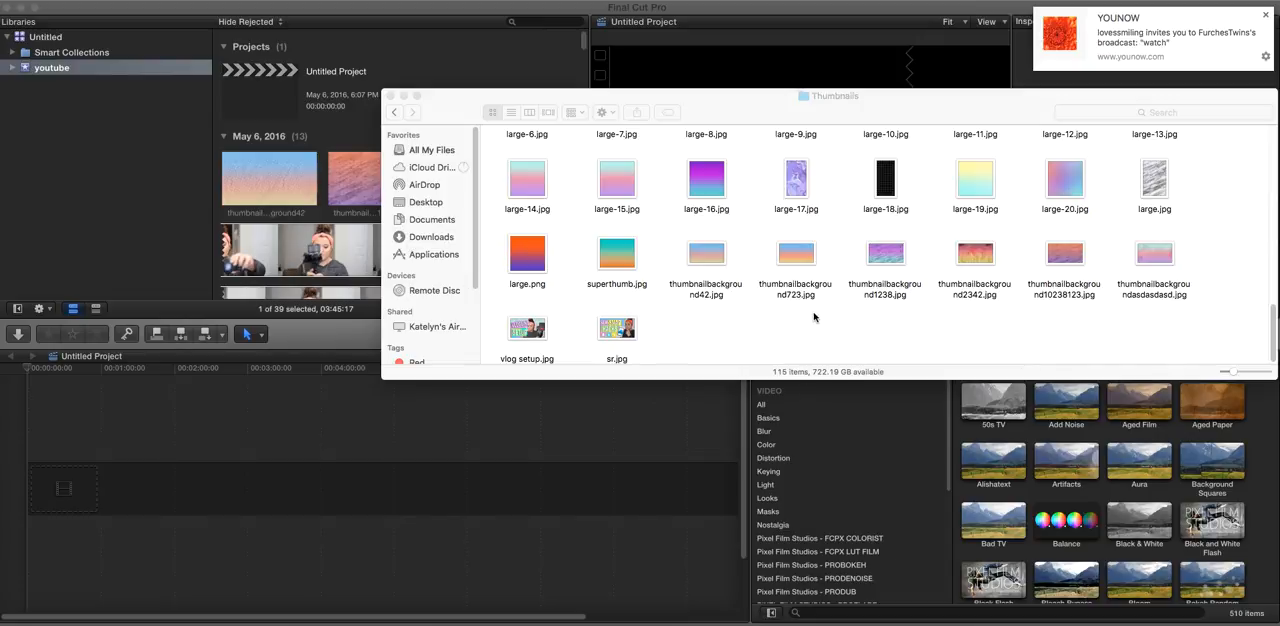
{"action": "scroll", "coordinate": [815, 314], "scroll_direction": "up", "scroll_amount": 2}
{"action": "scroll", "coordinate": [815, 314], "scroll_direction": "up", "scroll_amount": 3}
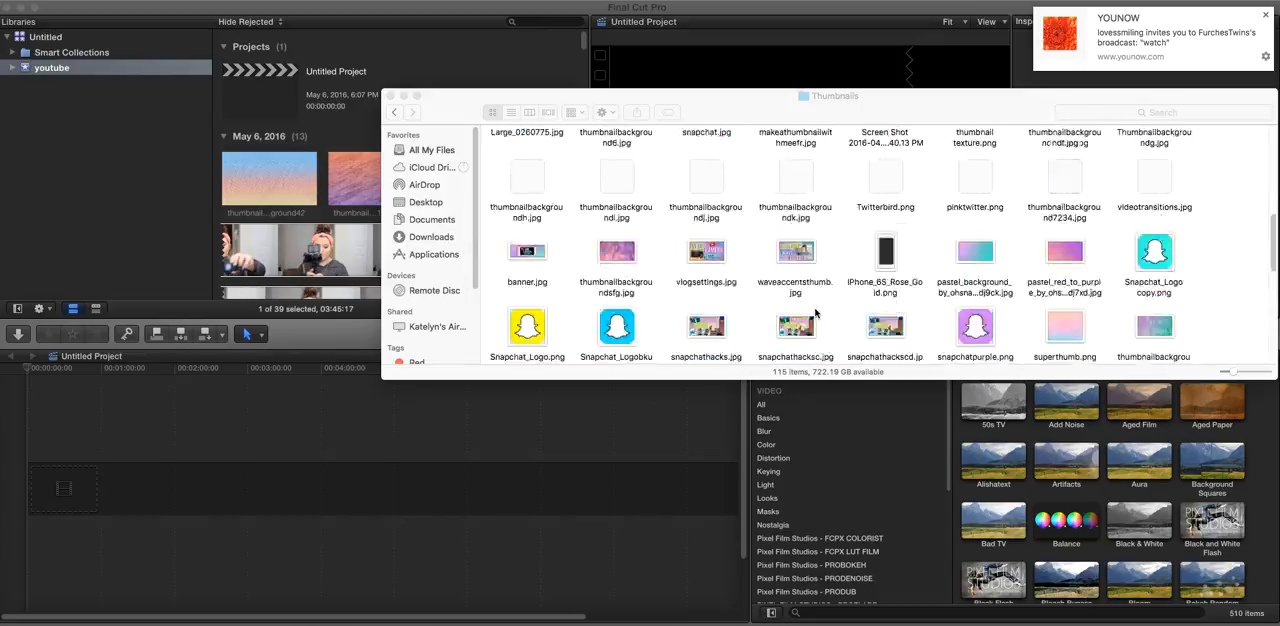
{"action": "scroll", "coordinate": [815, 314], "scroll_direction": "up", "scroll_amount": 3}
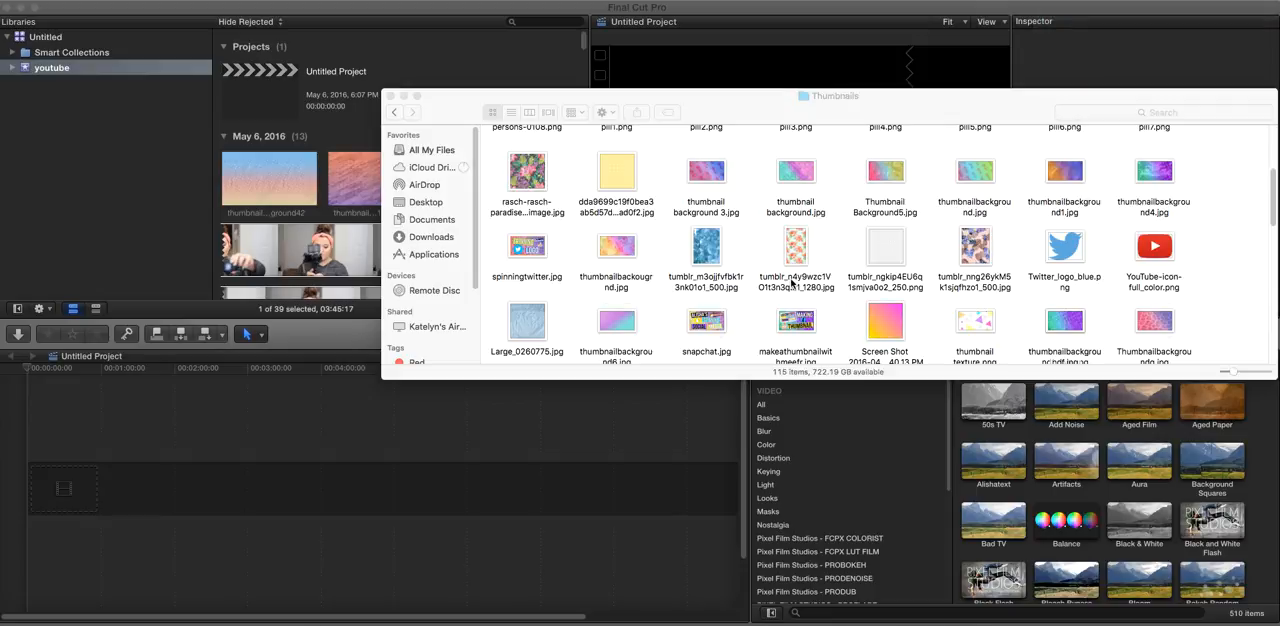
Step: Place thumbnail background.jpg on the timeline and fit it across the timeline view
{"action": "left_click_drag", "start_coordinate": [796, 175], "coordinate": [65, 497]}
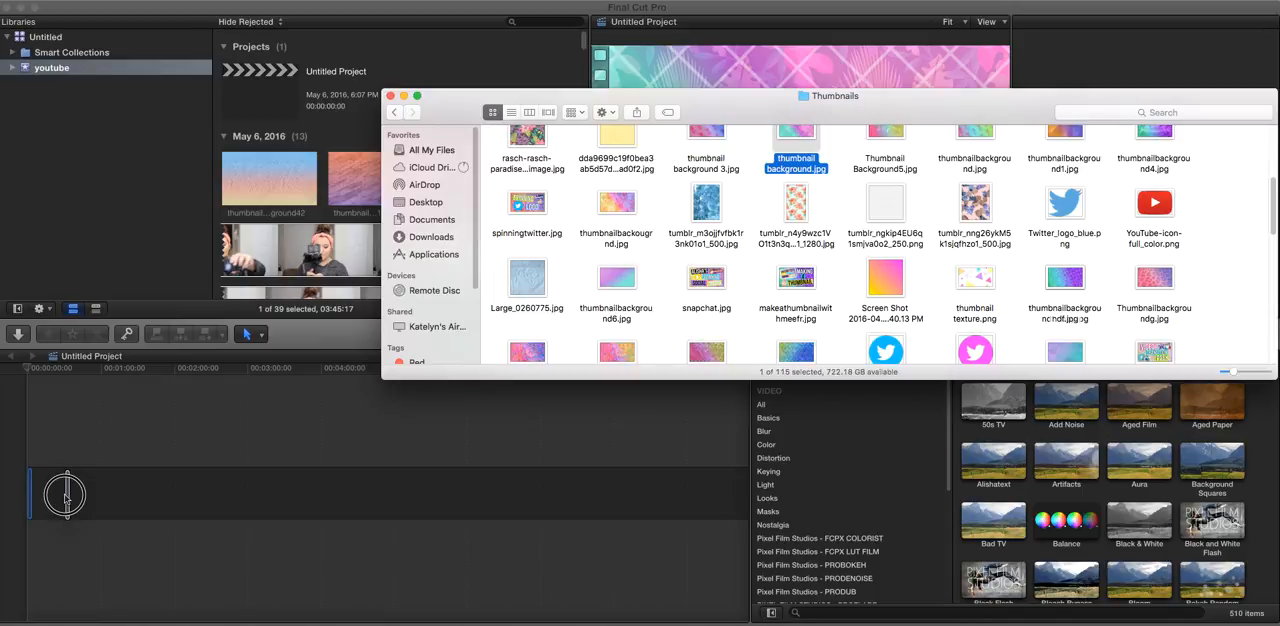
{"action": "left_click", "coordinate": [266, 534]}
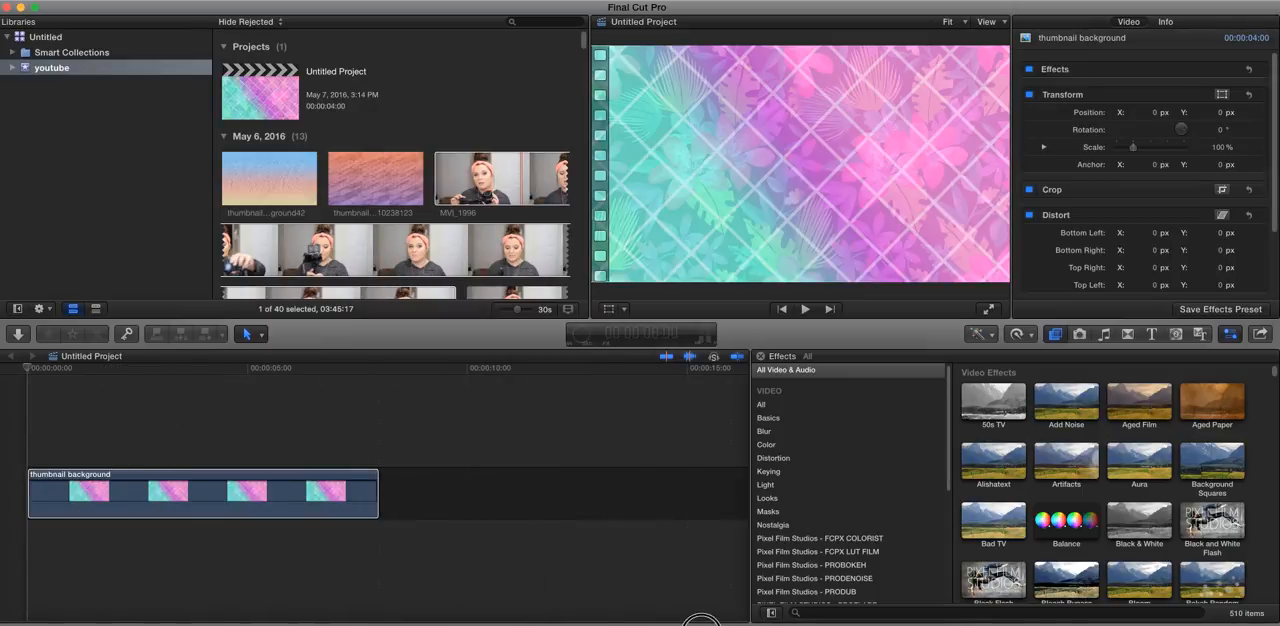
{"action": "key", "text": "shift+z"}
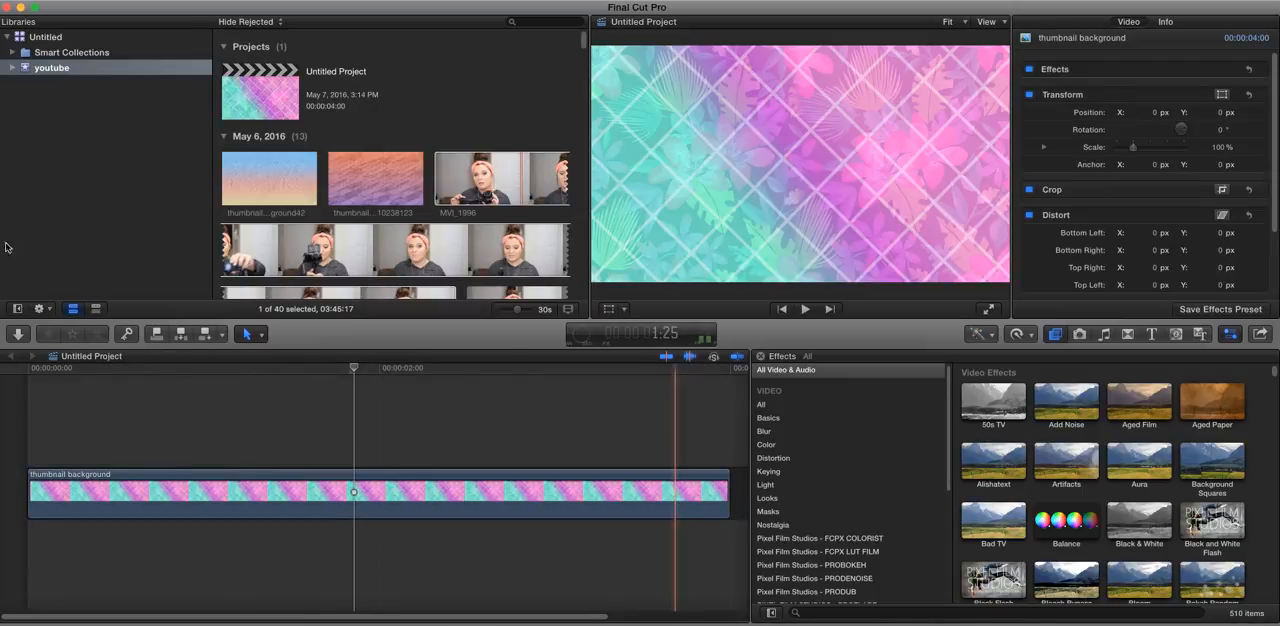
Step: Layer the MVI_1996 talking-head clip above the background in the timeline
{"action": "left_click", "coordinate": [480, 185]}
{"action": "left_click_drag", "start_coordinate": [290, 320], "coordinate": [30, 467]}
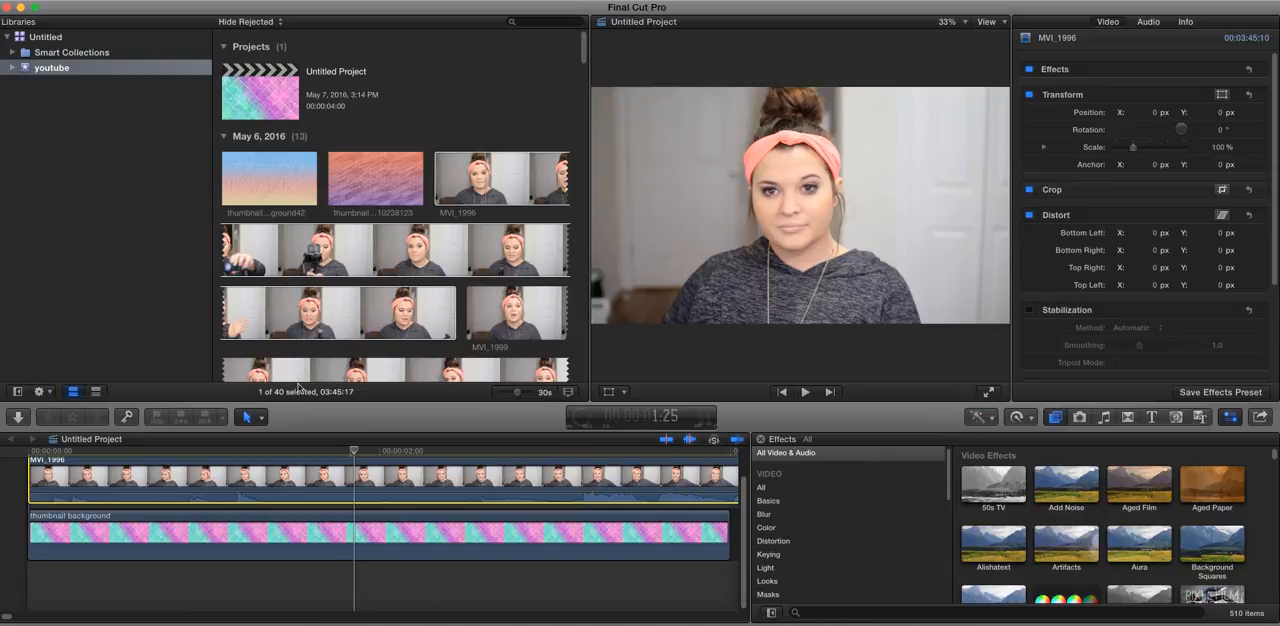
Step: Scale the MVI_1996 clip down to 93.8% so the pastel background shows as a border
{"action": "left_click_drag", "start_coordinate": [305, 401], "coordinate": [305, 263]}
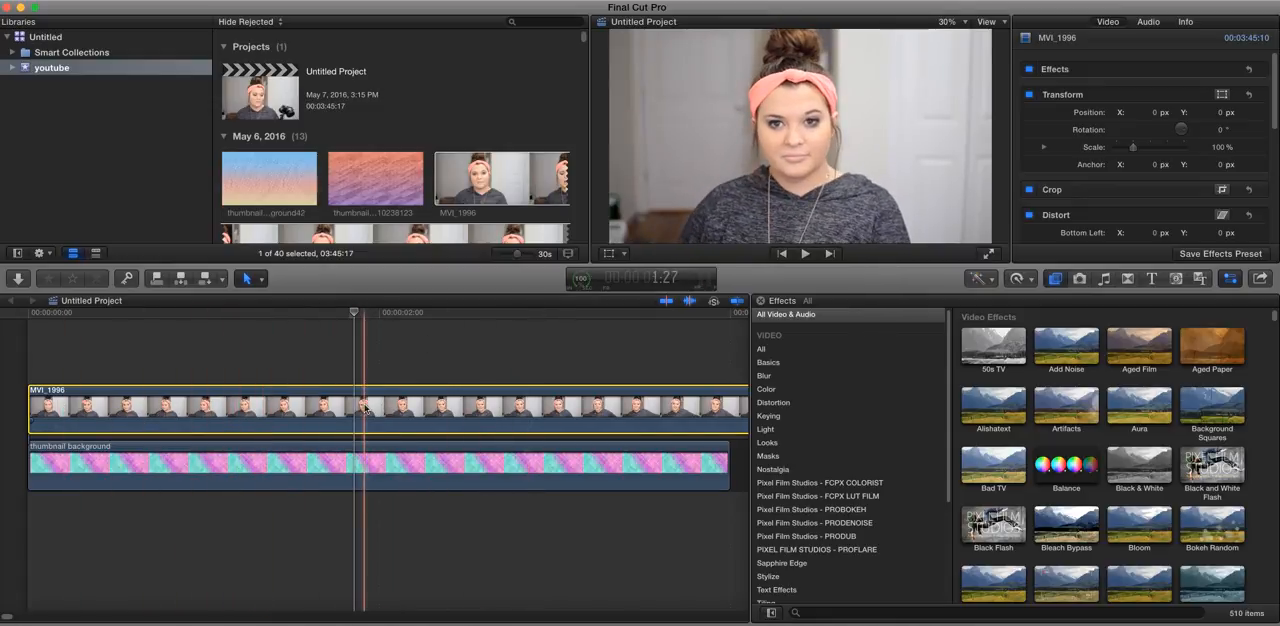
{"action": "left_click", "coordinate": [607, 256]}
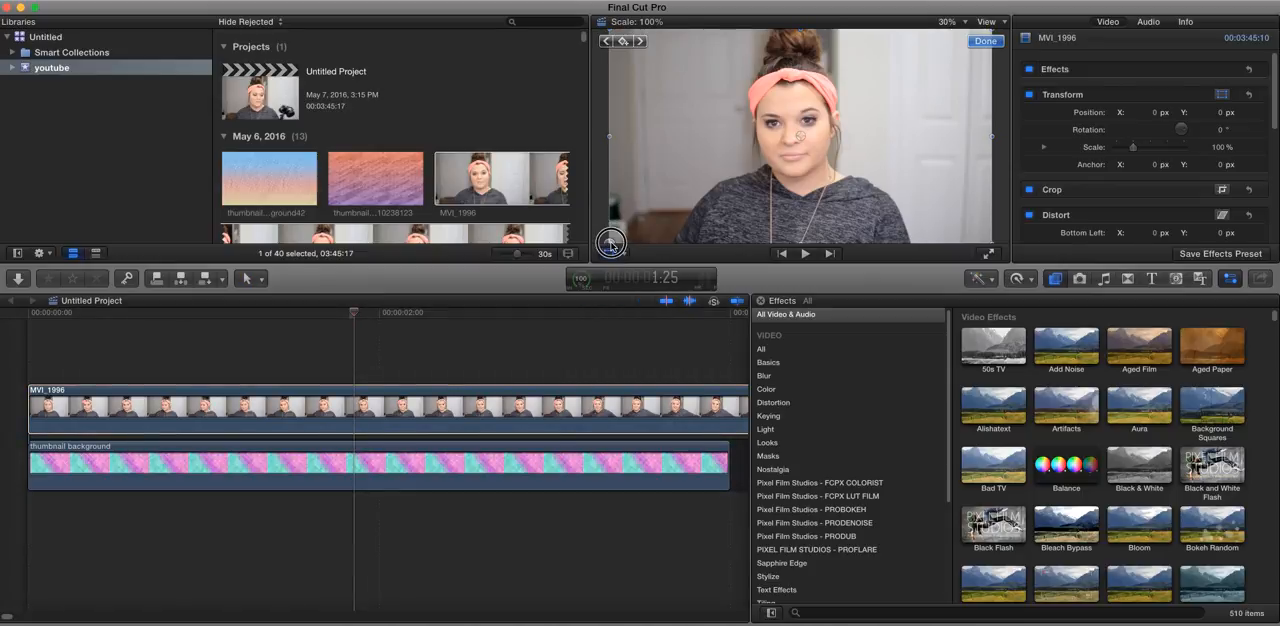
{"action": "left_click_drag", "start_coordinate": [608, 243], "coordinate": [621, 237]}
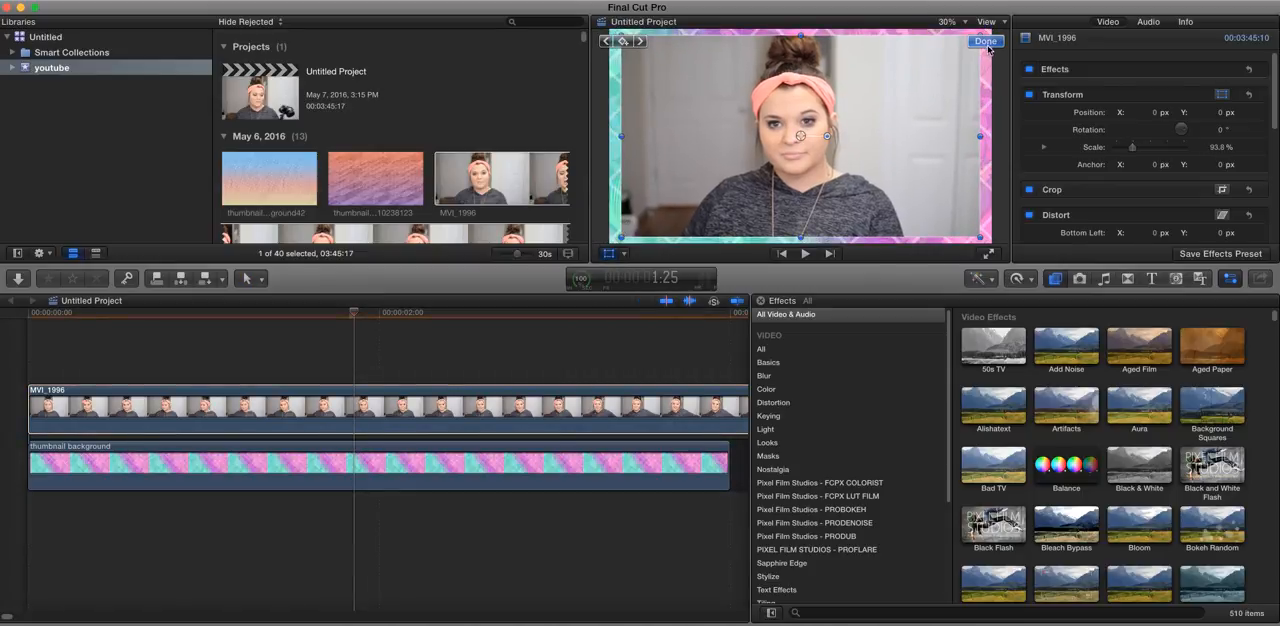
{"action": "left_click", "coordinate": [986, 41]}
{"action": "left_click", "coordinate": [677, 410]}
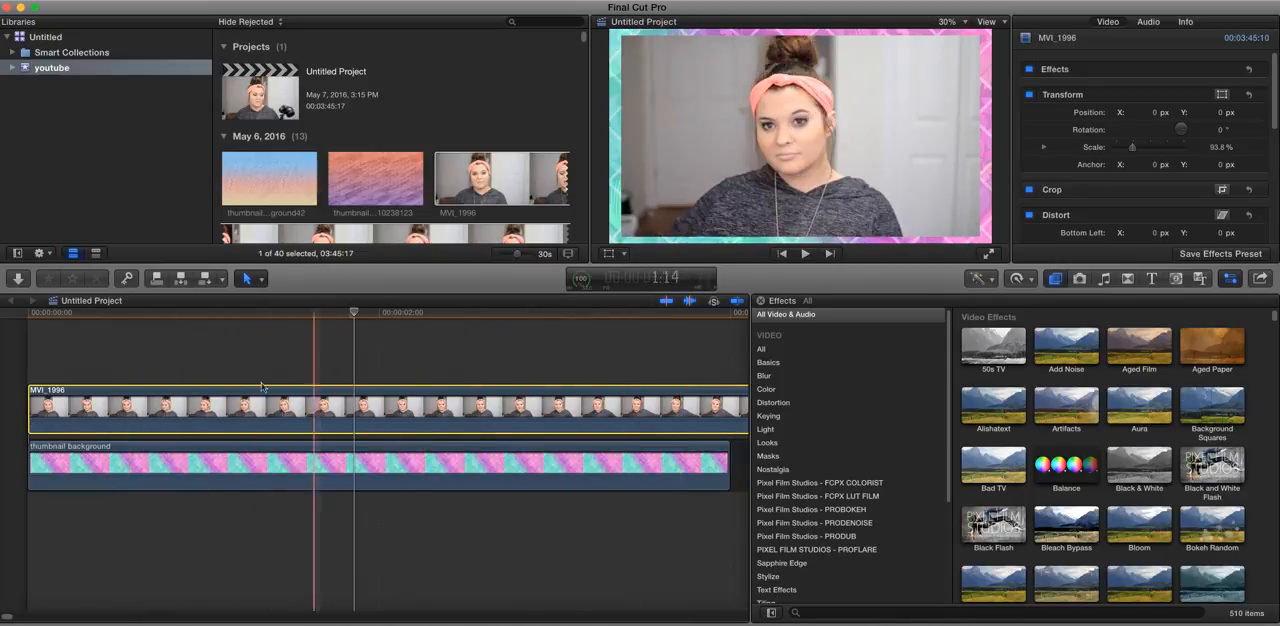